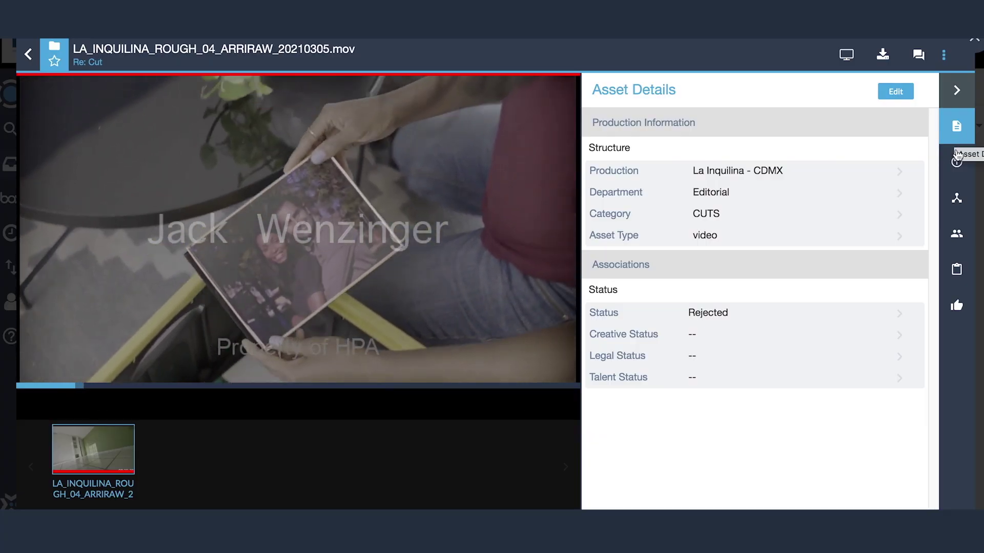
- Switch the sidebar panel to File Information for LA_INQUILINA_ROUGH_04_ARRIRAW_20210305.mov
click(957, 166)
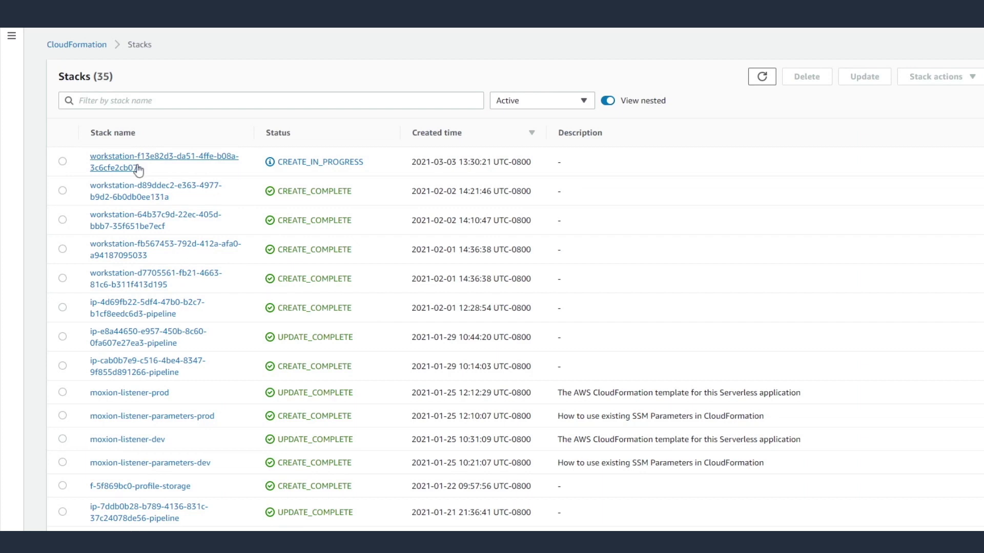
- Show the Events history of the newest workstation stack still in CREATE_IN_PROGRESS
click(138, 168)
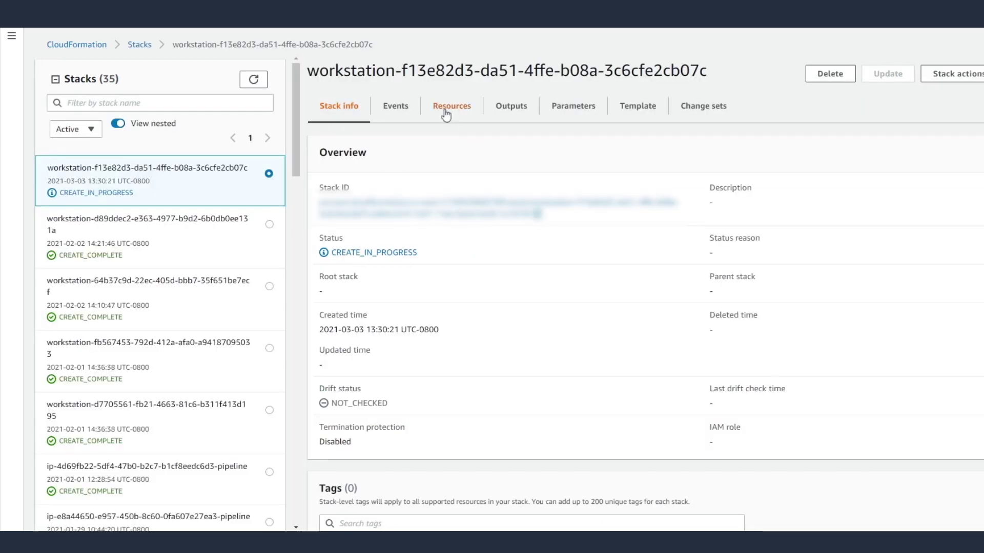
click(395, 109)
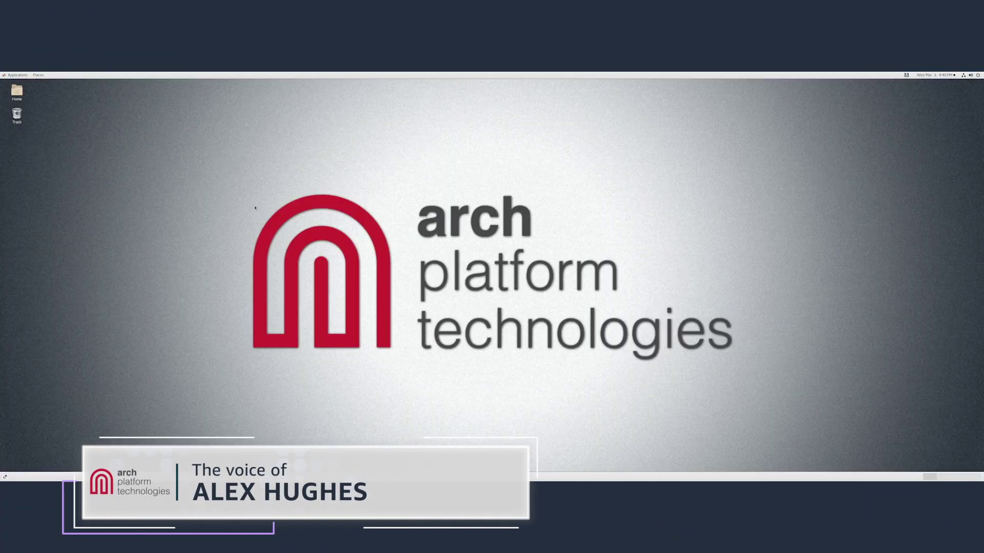
- Bring up the desktop's Applications menu to launch NukeStudio
click(16, 75)
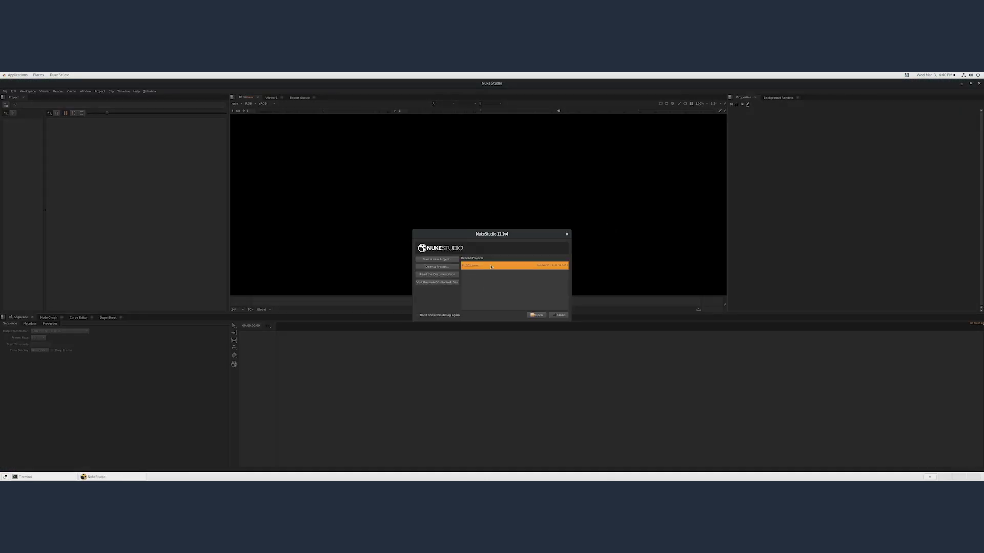
- Open the recent project, import the SCENE_12_VFX edit sequence into the bin, and review its timelines
double_click(491, 267)
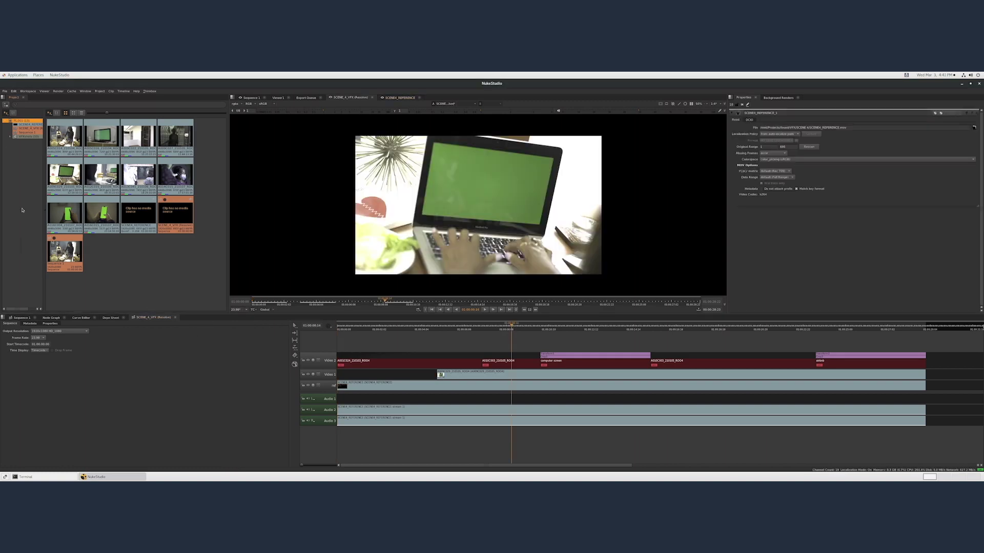
right_click(21, 209)
mouse_move(34, 220)
click(112, 228)
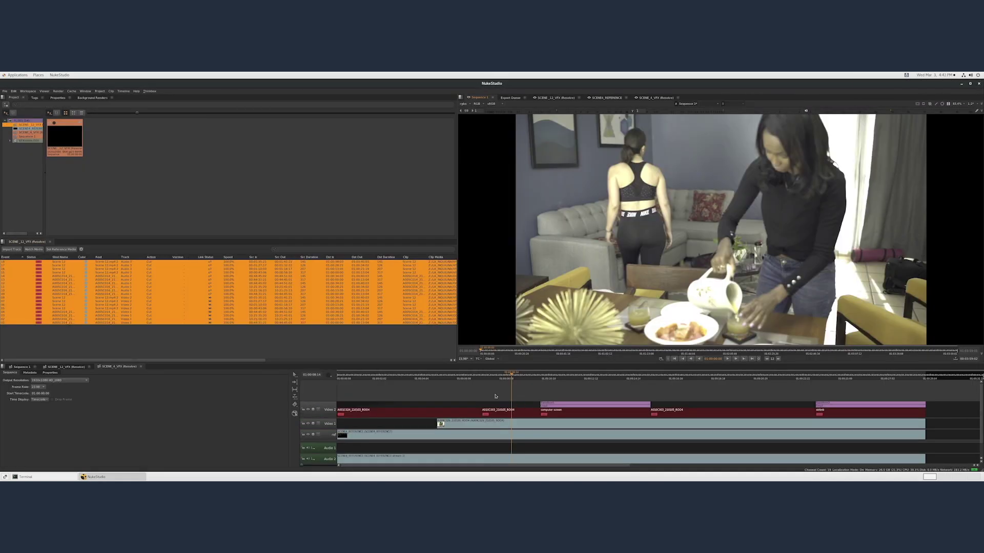
click(481, 393)
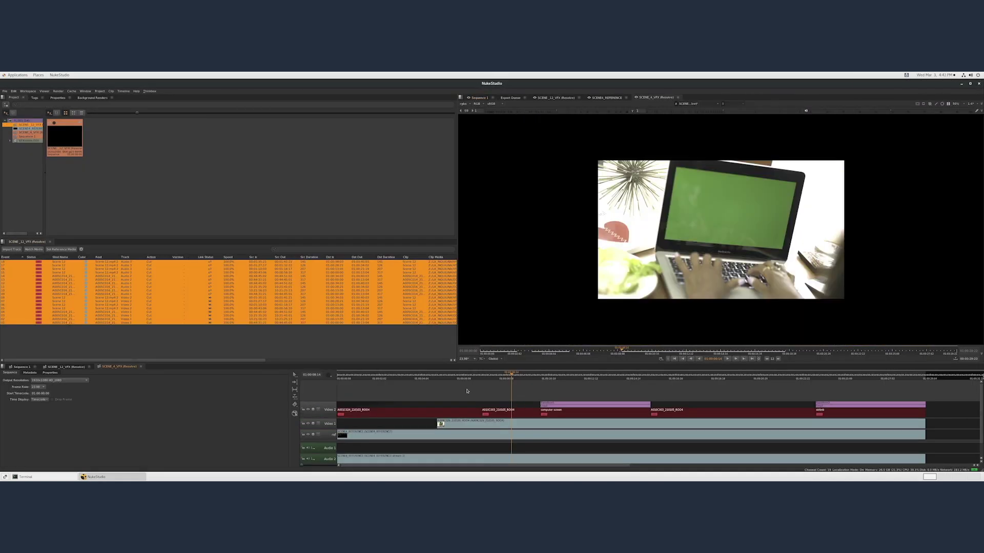
click(18, 367)
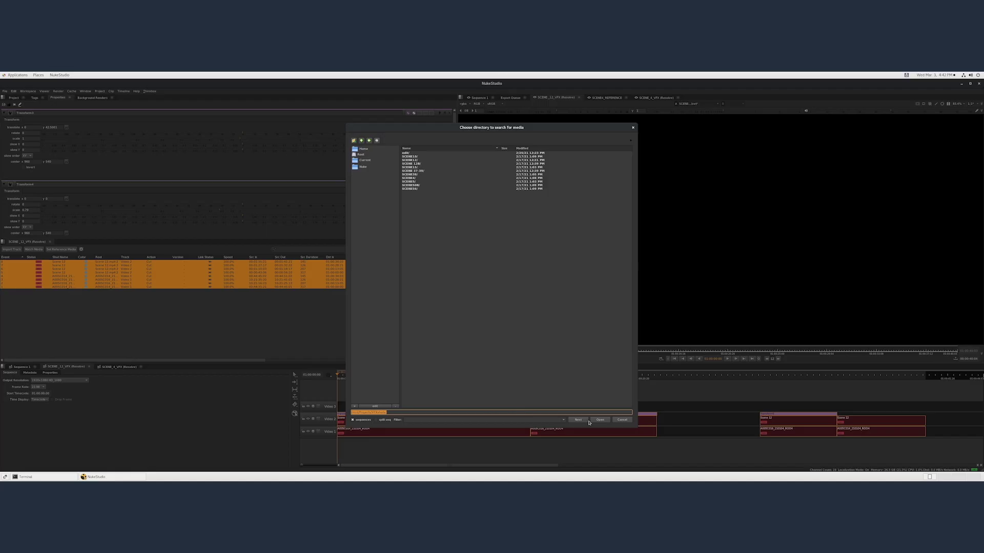
- Conform the sequence against the chosen media folder and accept the reconnected media report
click(600, 419)
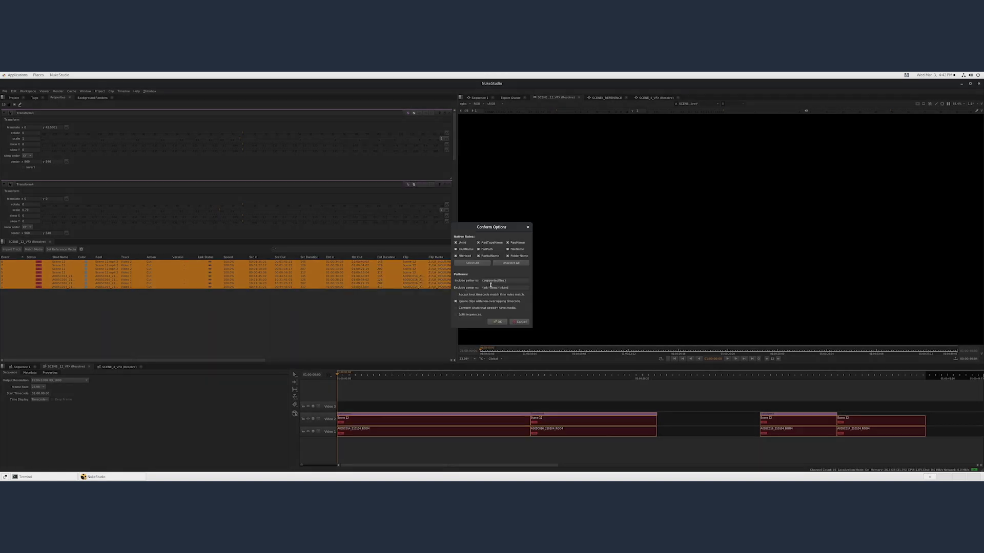
key(Return)
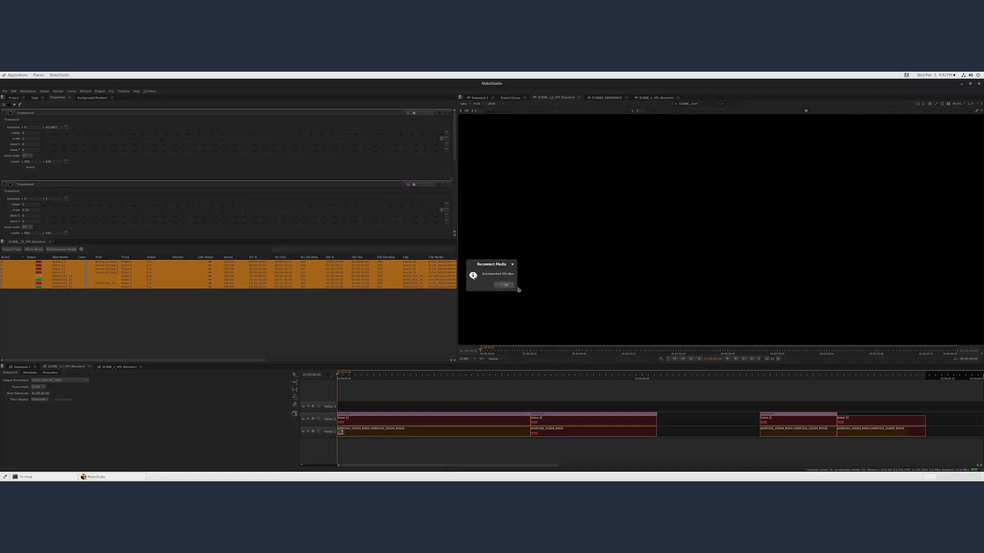
click(463, 396)
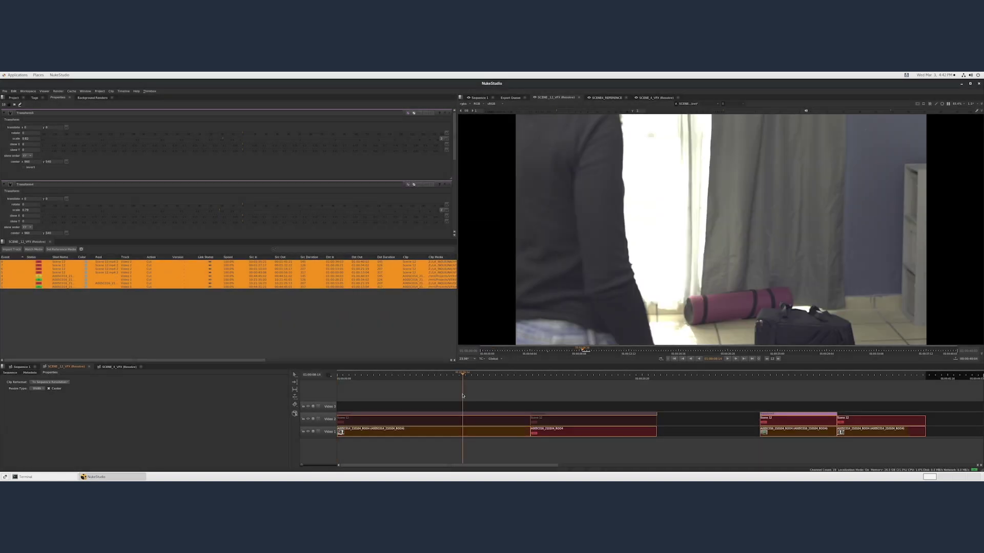
- Scrub to the TV close-up, select the last Video 1 clip, and view its red channel
click(437, 378)
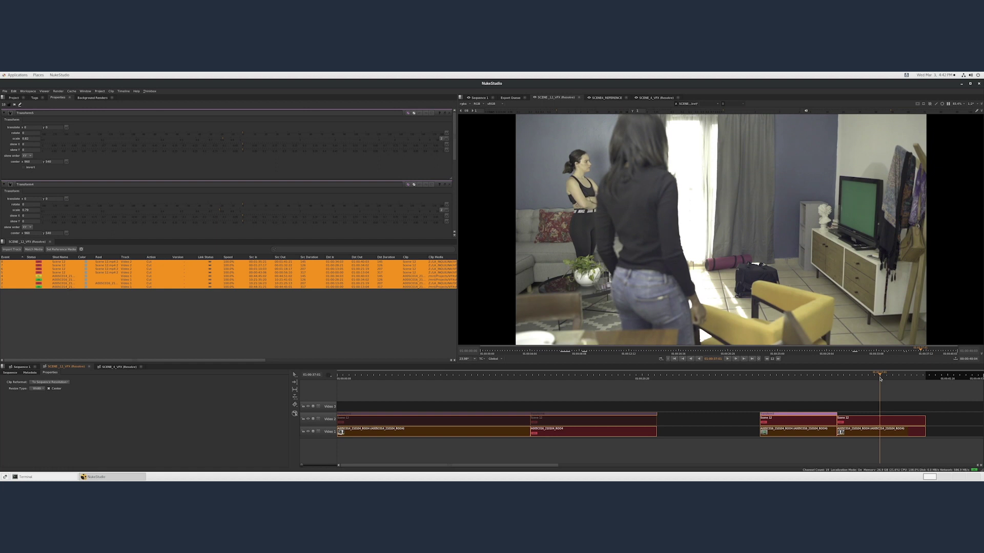
drag(808, 382, 802, 383)
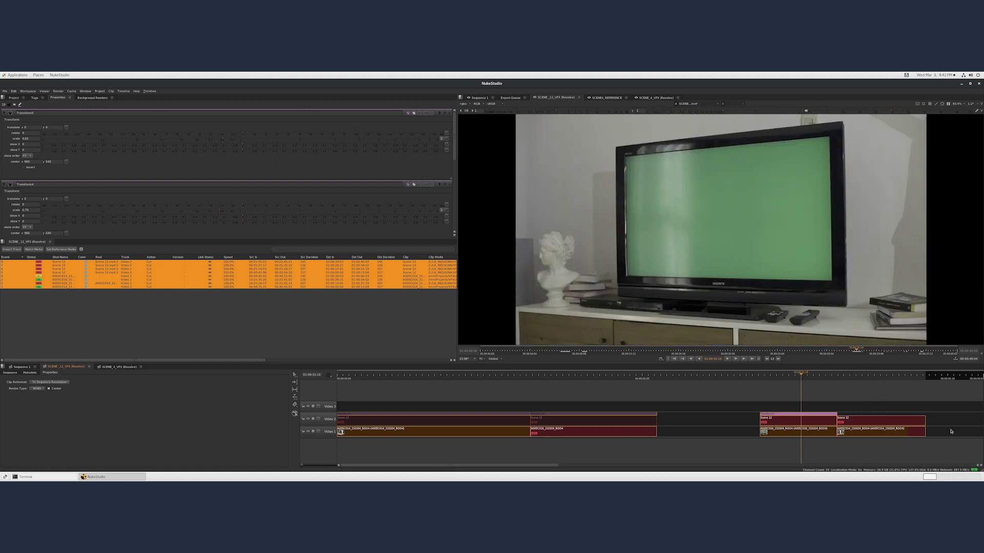
click(929, 436)
click(887, 434)
click(727, 359)
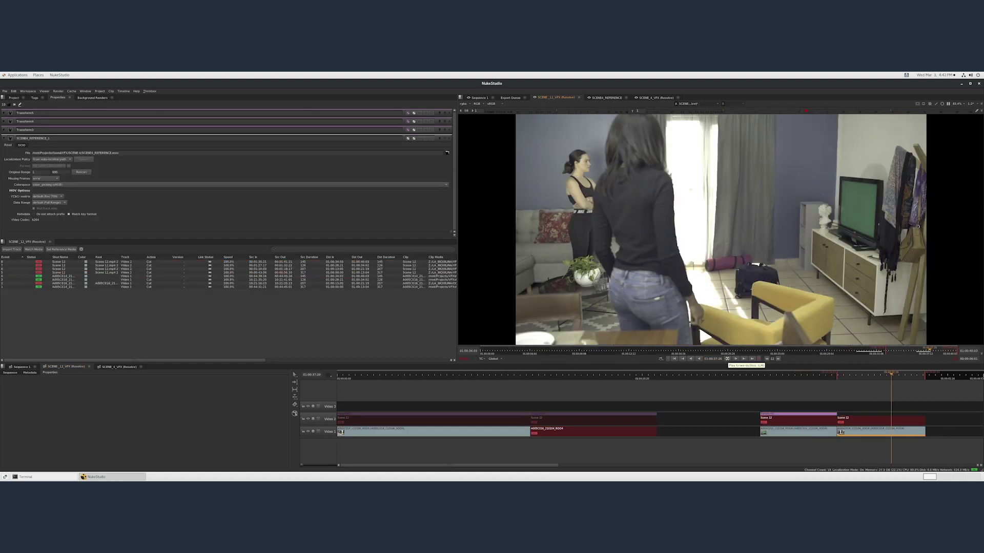
key(Up)
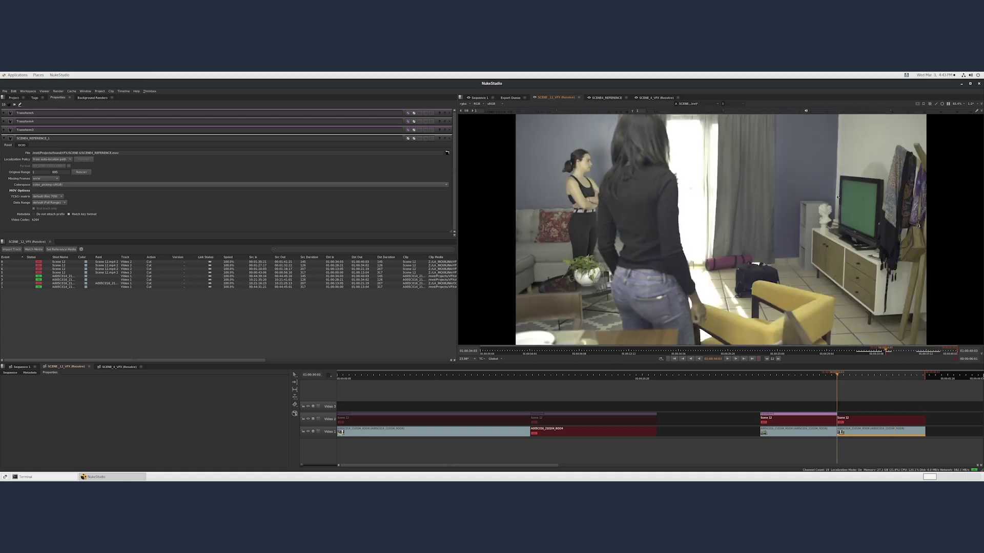
scroll(832, 170, up, 5)
key(r)
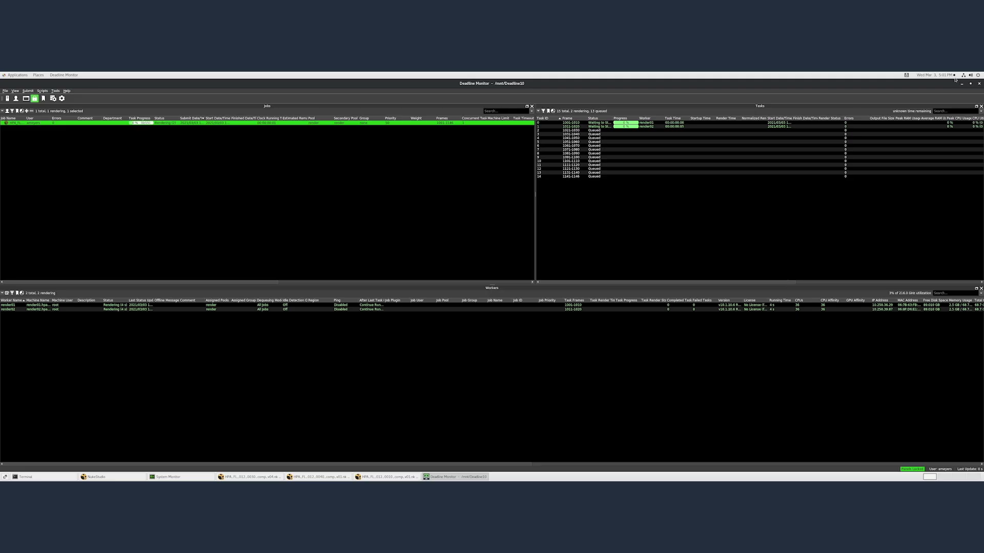
- Restore the Deadline Monitor window to a smaller size, revealing the NukeX comp
click(970, 84)
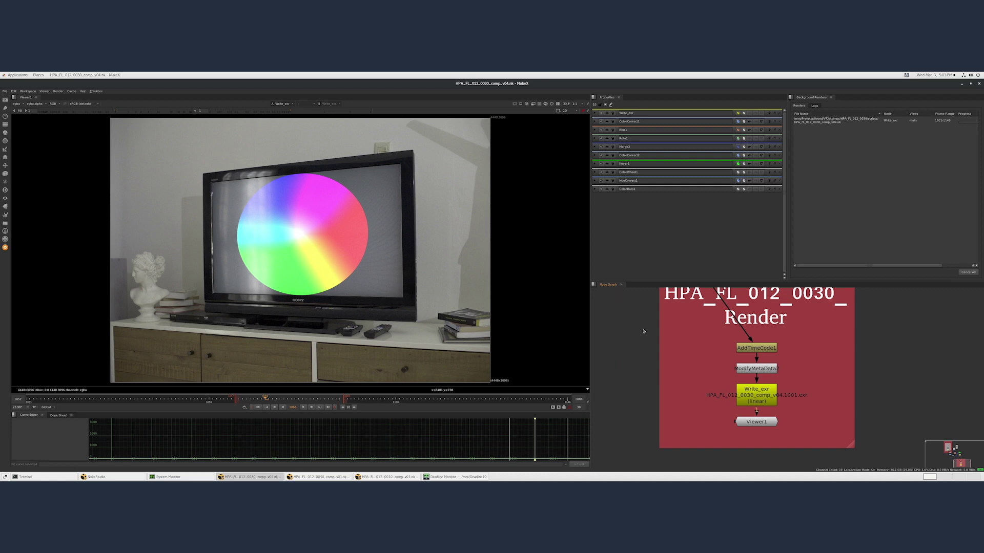
- Bring the Deadline Monitor window back in front of the NukeX comp
click(456, 478)
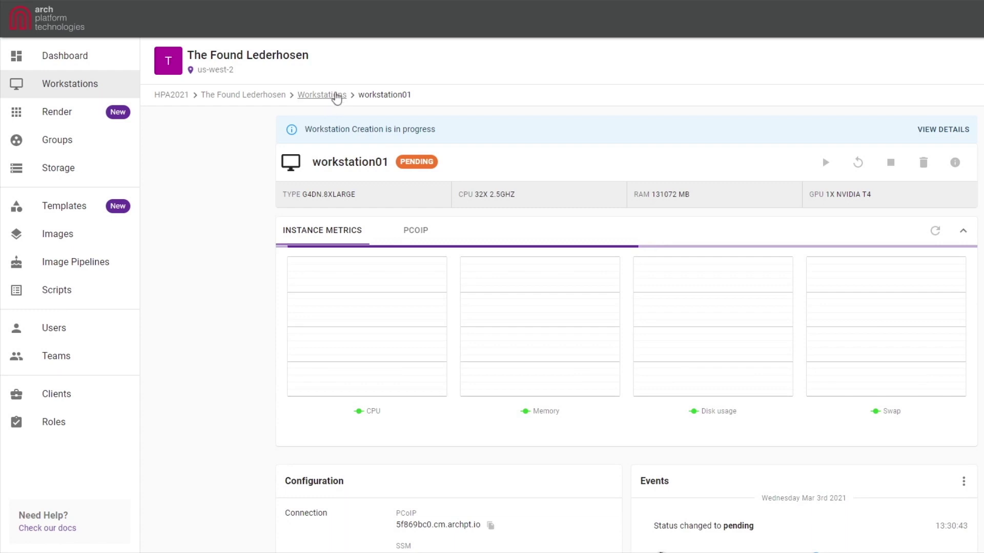
- Open workstation02's details from the facility's Workstations list
click(336, 95)
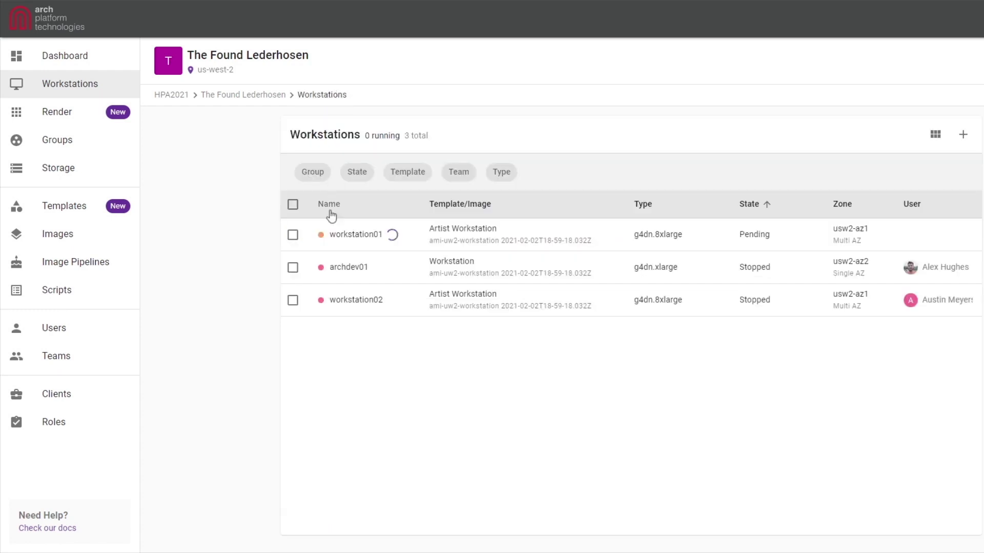
click(340, 305)
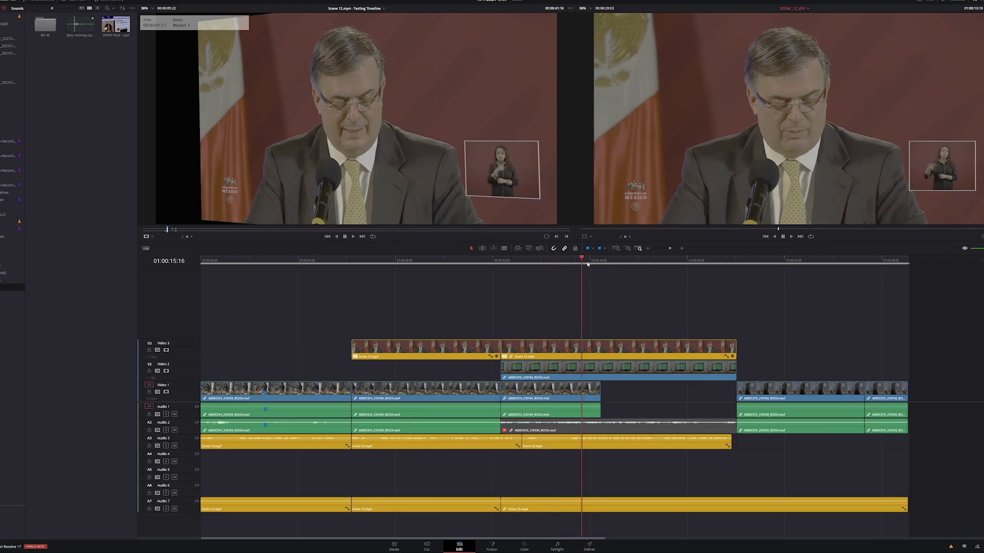
drag(617, 264, 802, 263)
drag(723, 271, 601, 276)
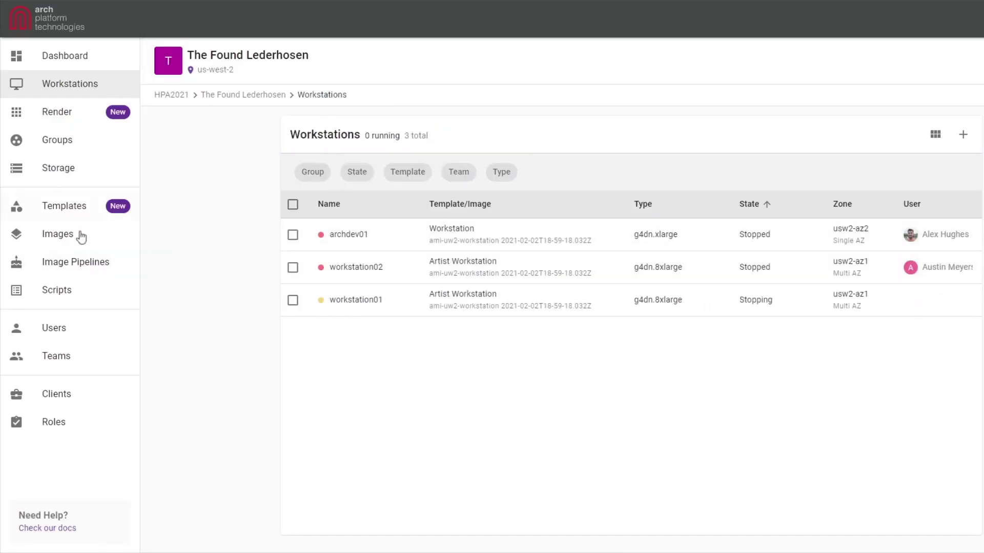
- Open the workstation image pipeline's details and scroll through its latest build and Run List
click(72, 263)
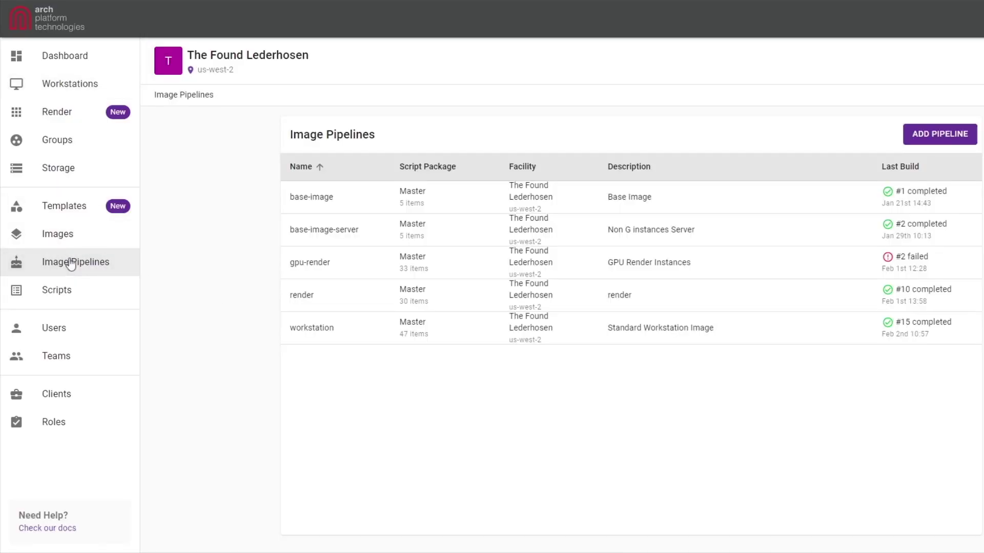
click(331, 329)
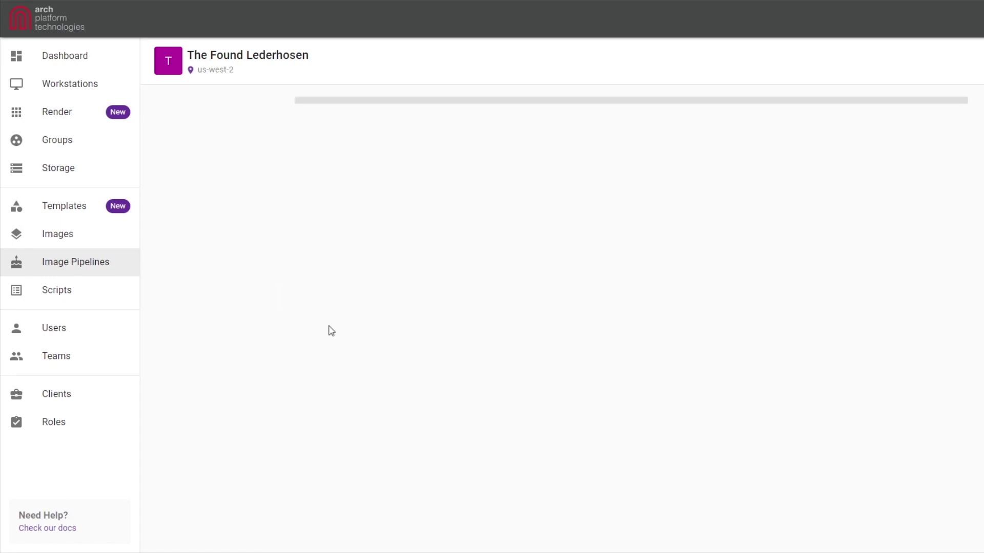
scroll(718, 439, down, 9)
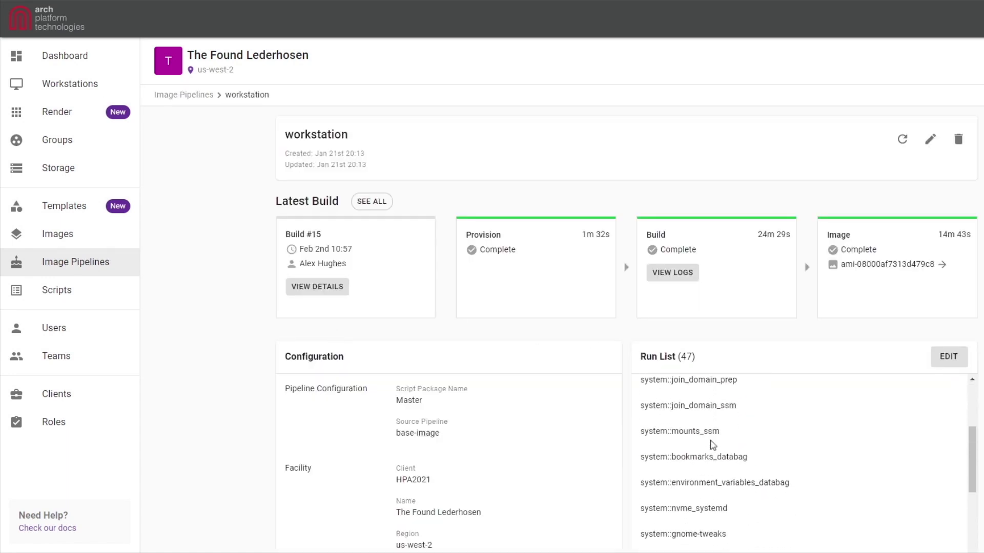
scroll(579, 433, down, 2)
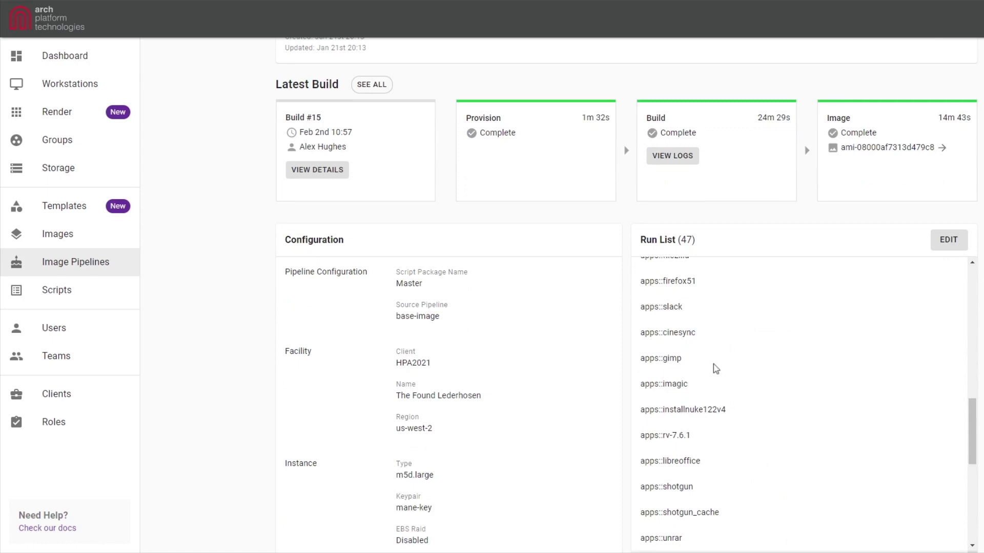
scroll(714, 368, down, 6)
scroll(714, 368, up, 8)
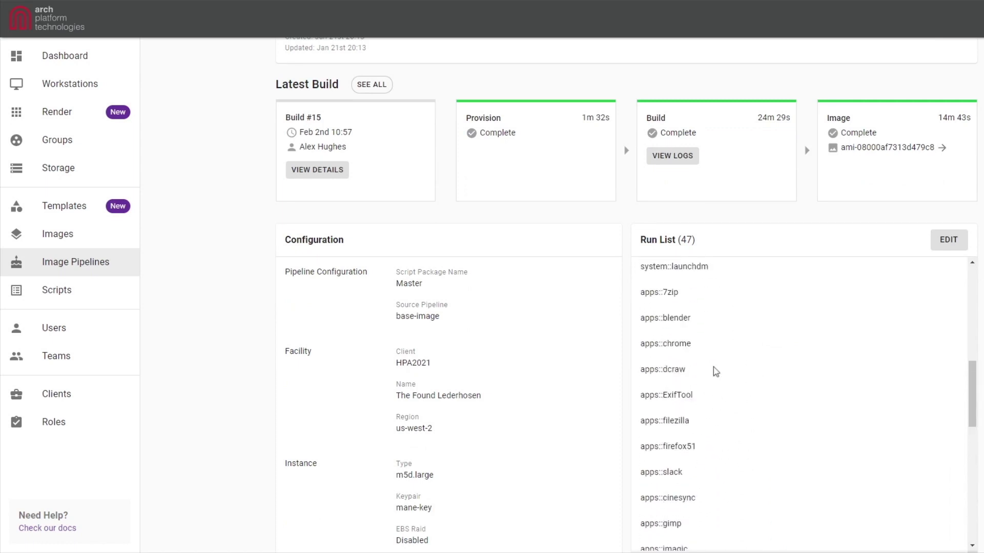
scroll(480, 380, down, 5)
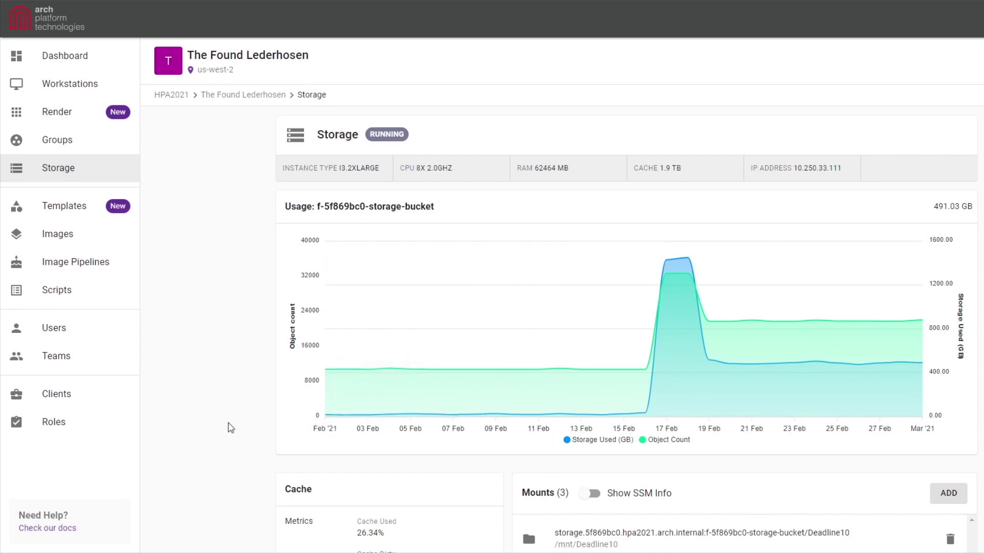
scroll(260, 389, down, 5)
scroll(260, 389, down, 5)
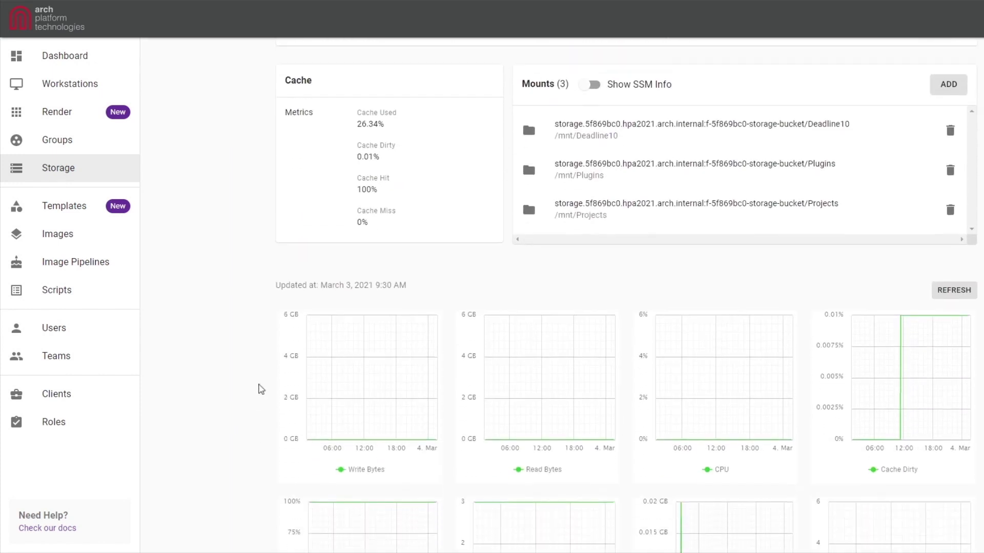